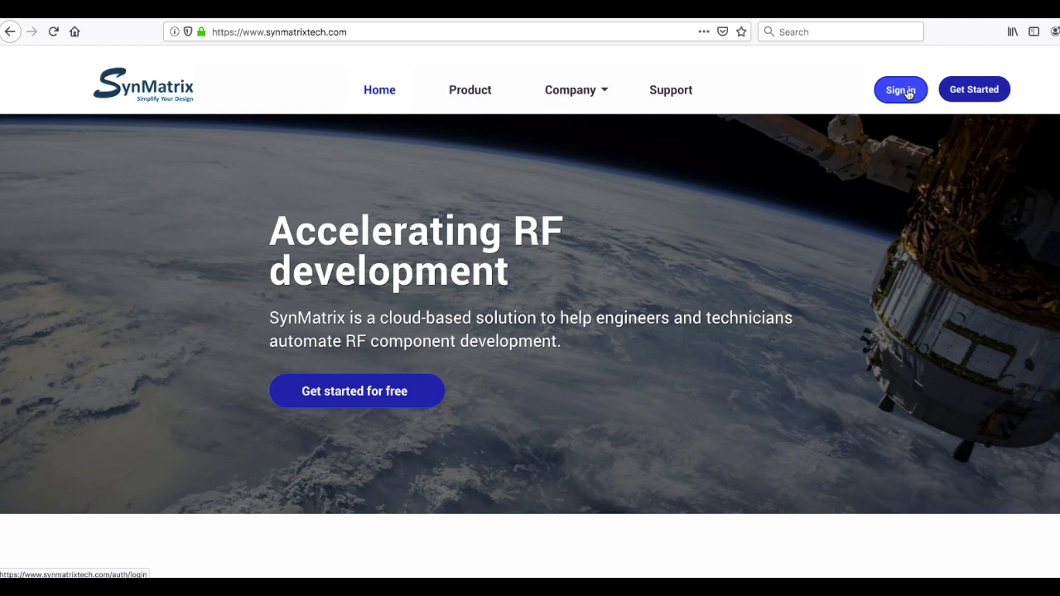
Sign in to the SynMatrix site by entering the account password for the prefilled e-mail.
left_click(903, 90)
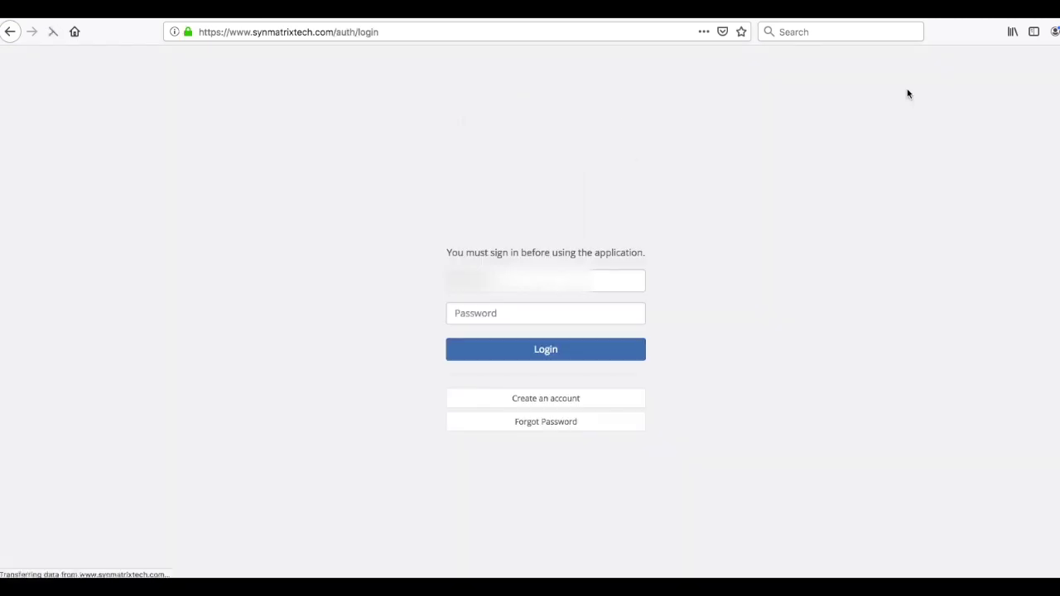
left_click(506, 308)
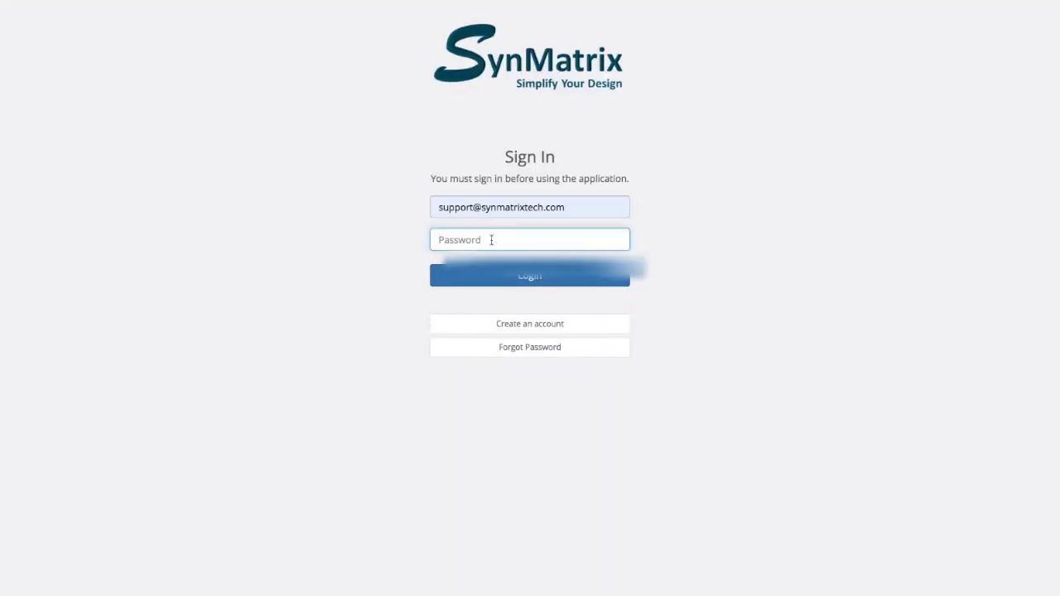
type("******")
left_click(473, 287)
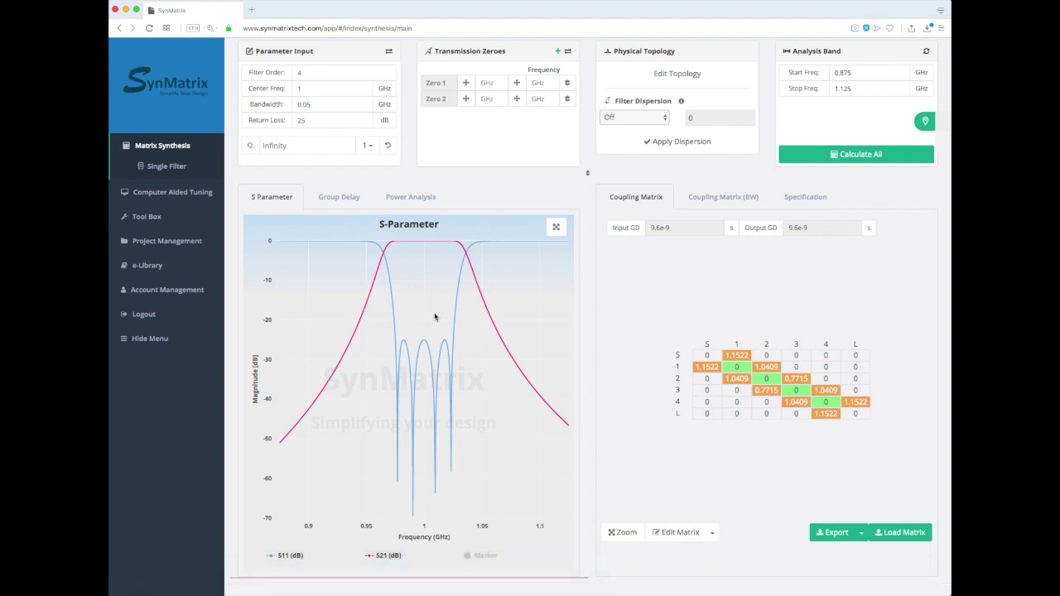
Load the saved project "Demo Case 1--Step1" from project management.
left_click(158, 246)
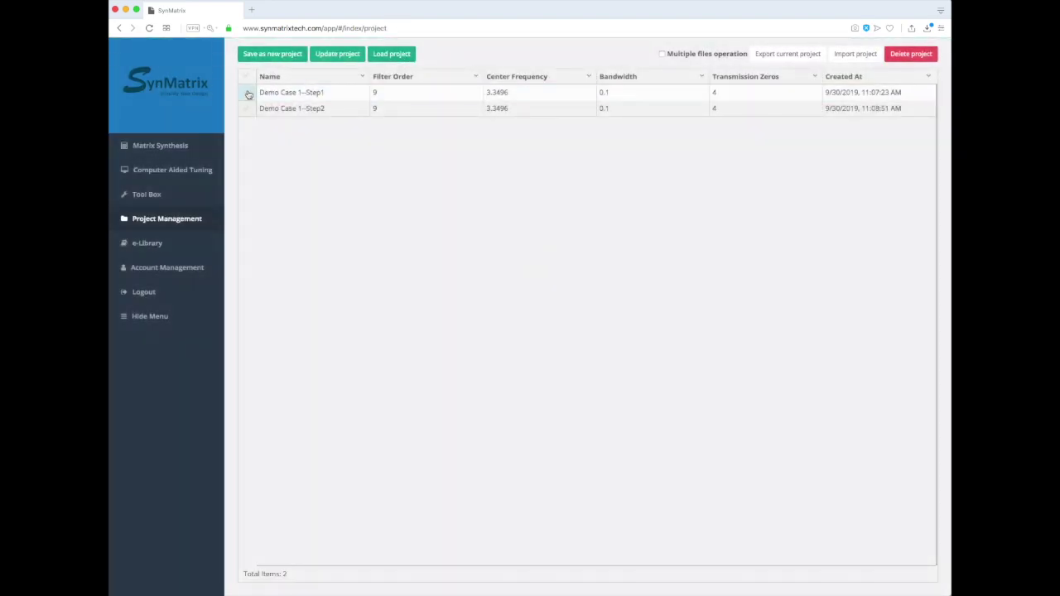
left_click(247, 93)
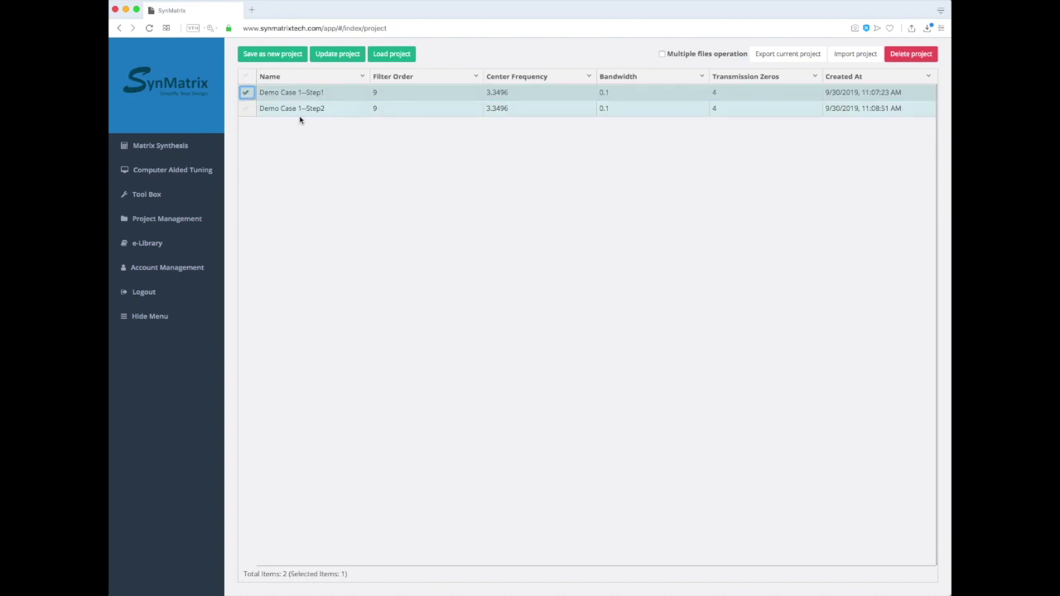
left_click(409, 56)
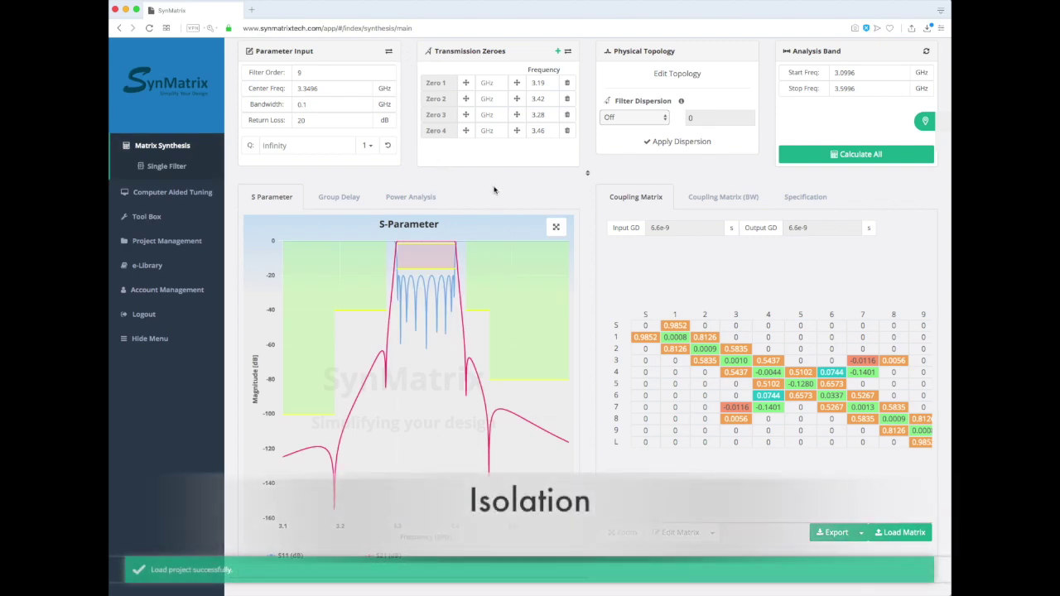
Open the filter's specification settings and toggle the specification mask off and back on to compare it with the S-parameter plot.
left_click(808, 199)
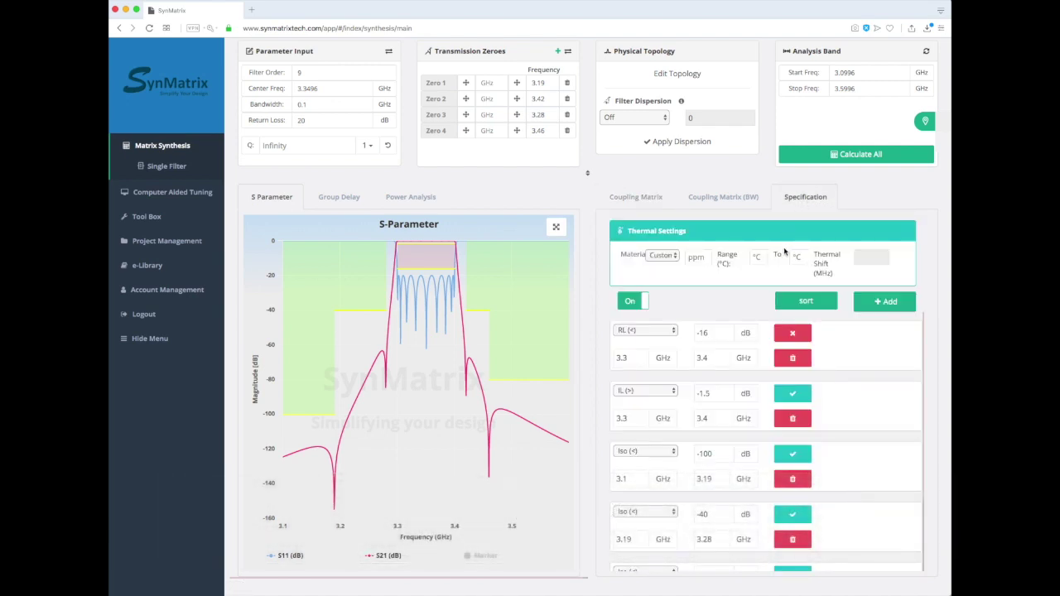
left_click(630, 303)
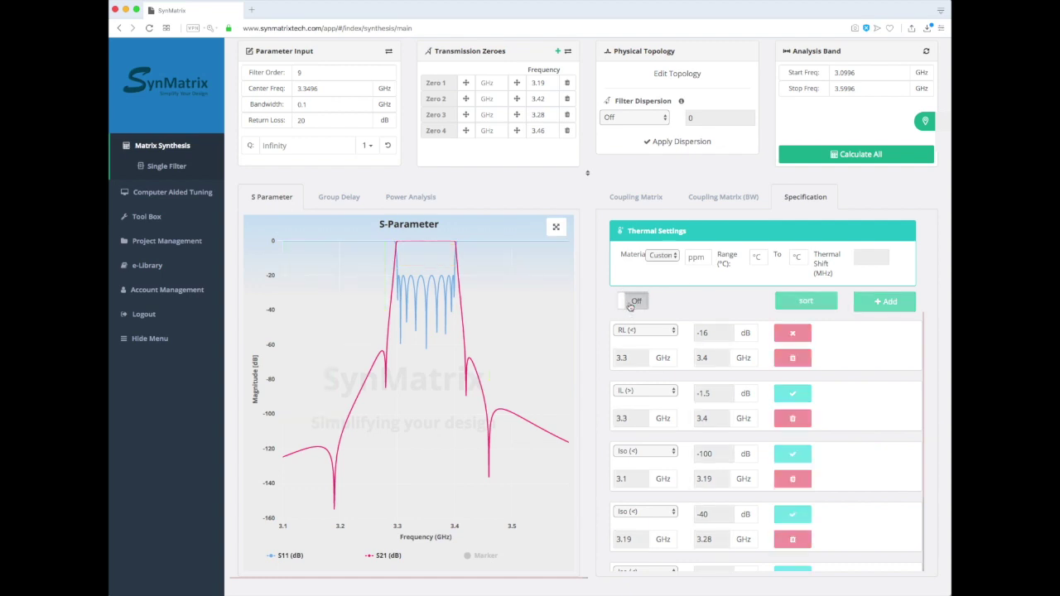
left_click(629, 303)
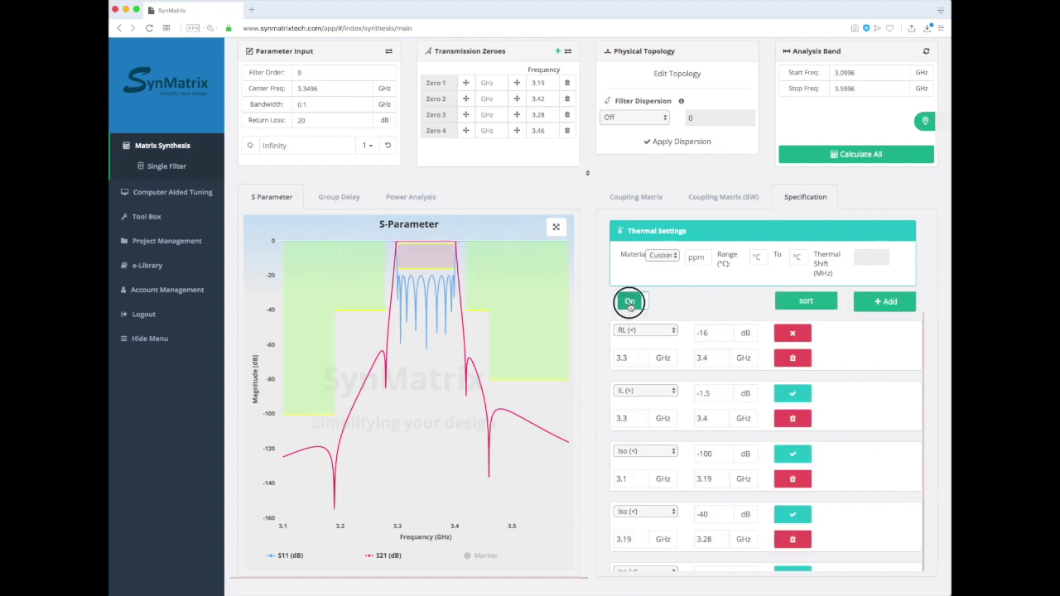
left_click(630, 303)
left_click(629, 304)
Review the available specification types and the full list of return loss, insertion loss and isolation limits.
left_click(674, 331)
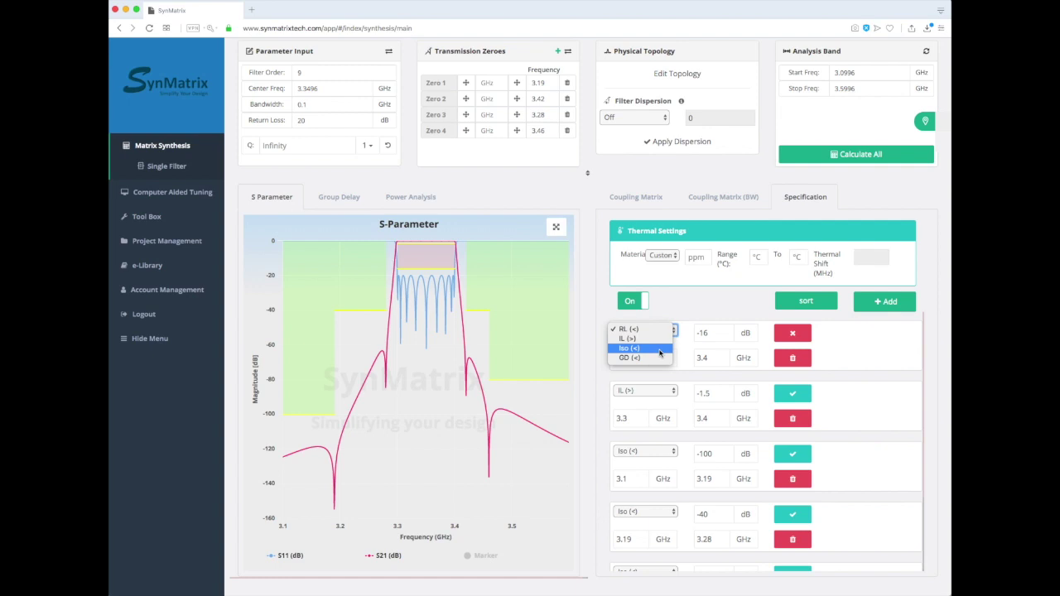
left_click(682, 314)
scroll(685, 377, "down", 2)
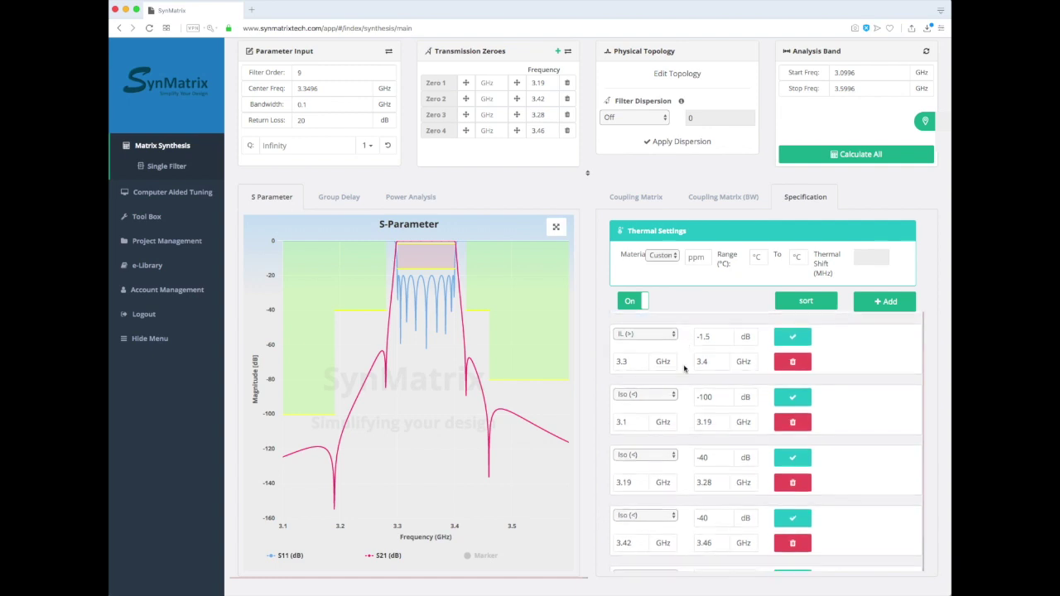
scroll(687, 394, "down", 2)
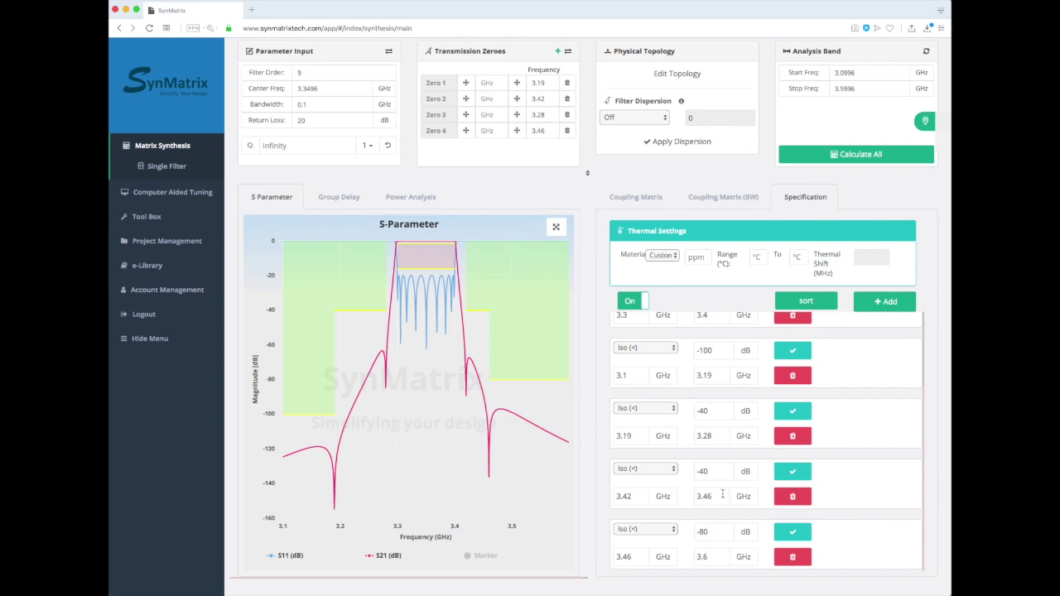
scroll(720, 480, "up", 4)
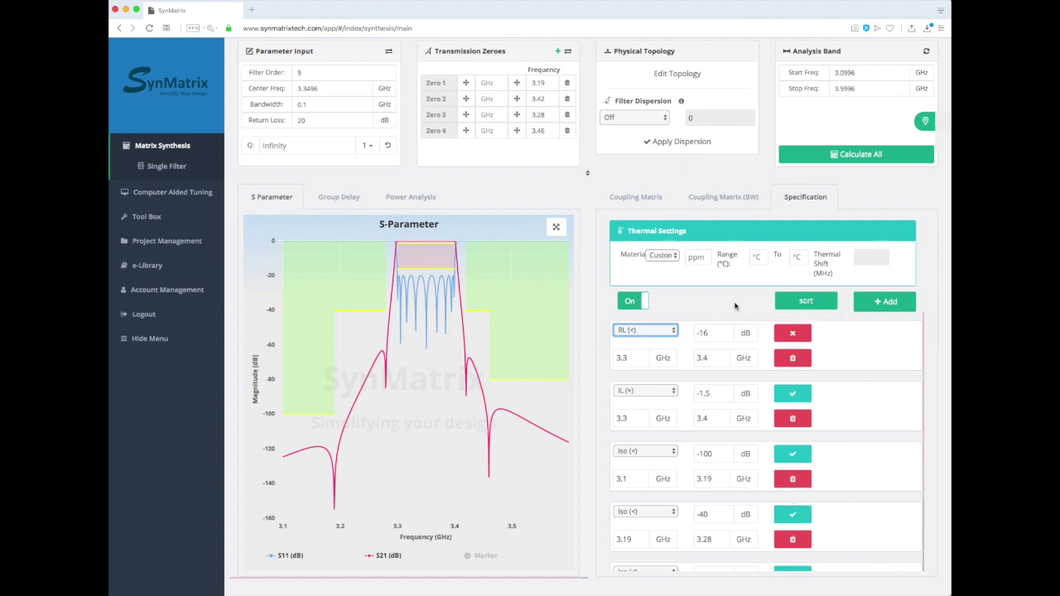
Set the thermal material to Aluminum with a temperature range of -30 to 80 °C and apply it.
left_click(671, 257)
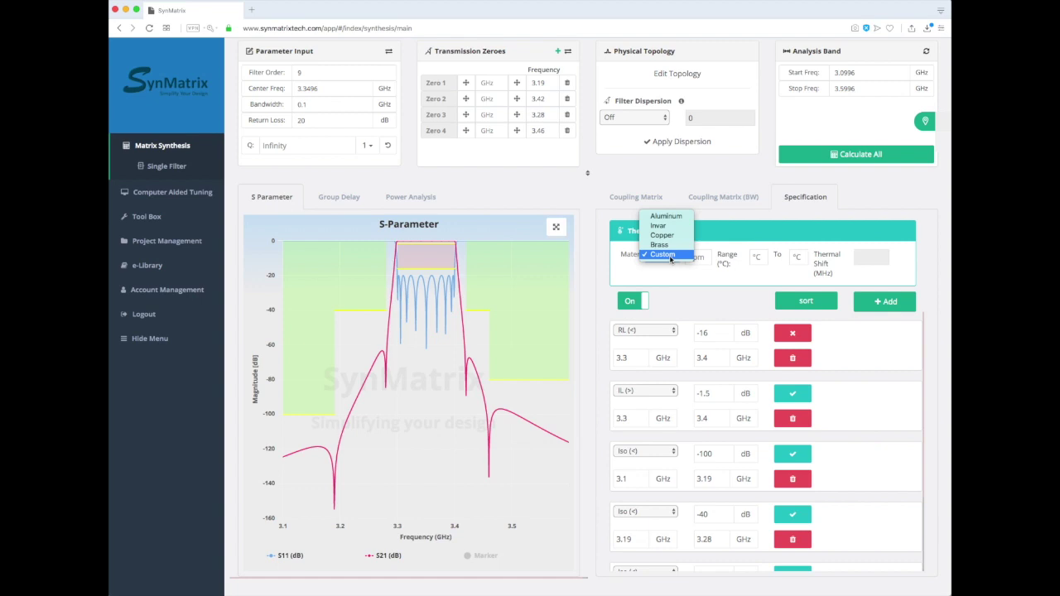
left_click(667, 217)
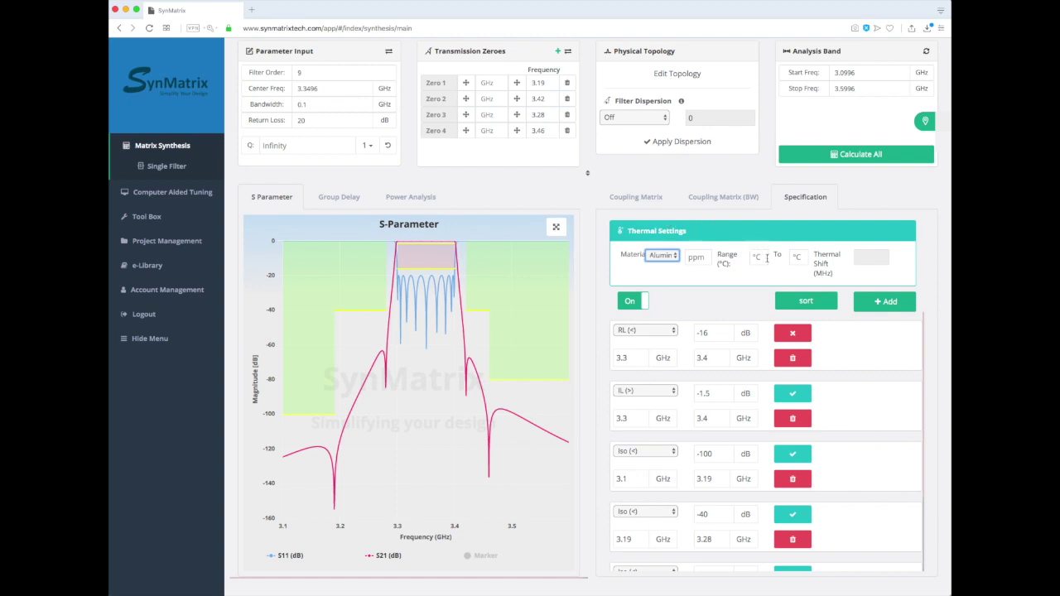
left_click(755, 258)
type("-30")
left_click(797, 257)
type("80")
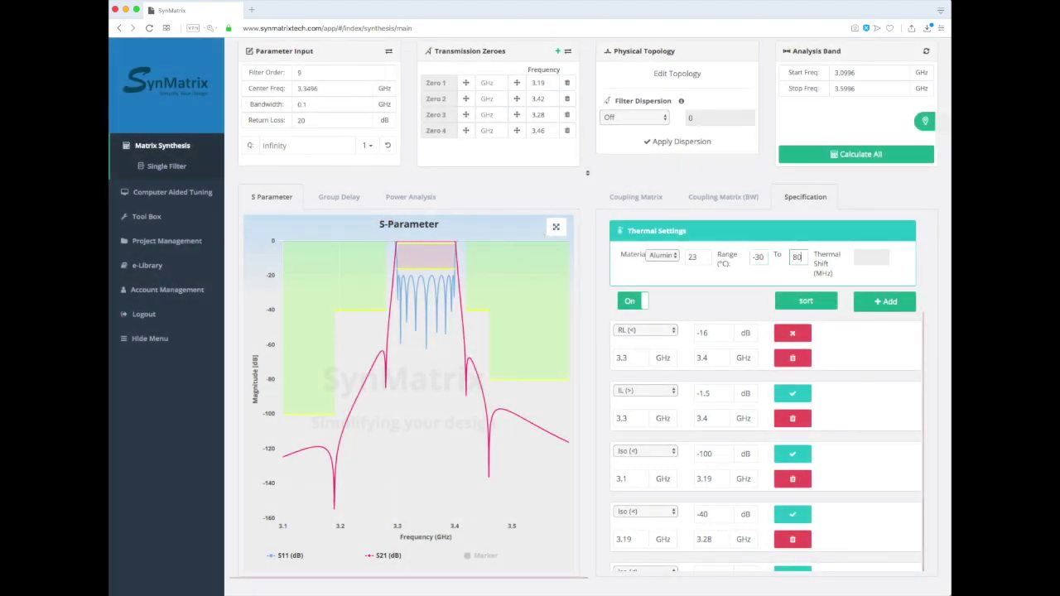
left_click(794, 282)
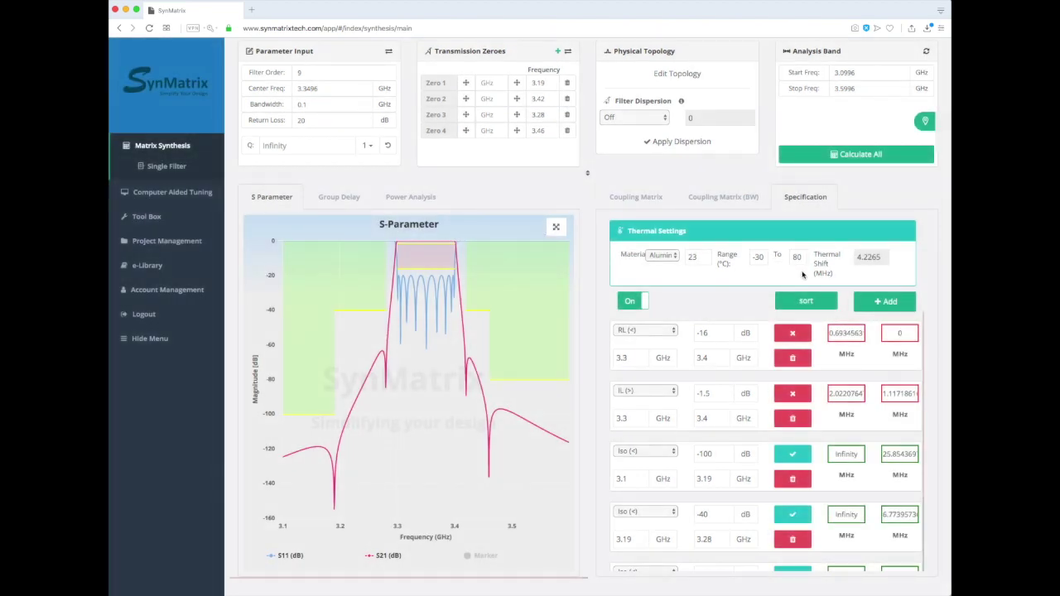
Examine the calculated thermal shift and compare it with the frequency margins of the return loss, insertion loss and isolation specifications.
double_click(887, 262)
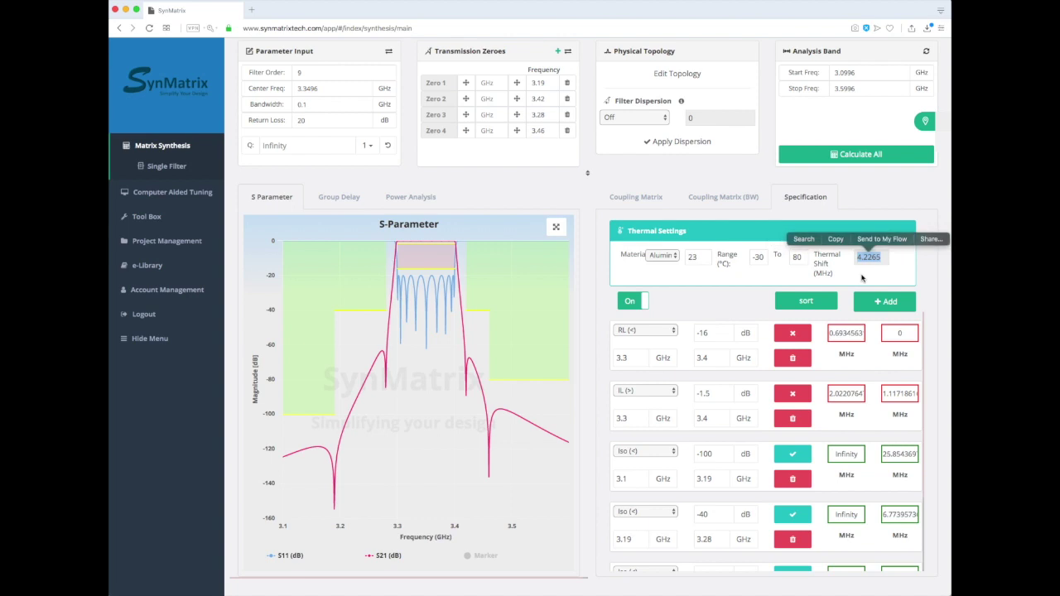
left_click(862, 277)
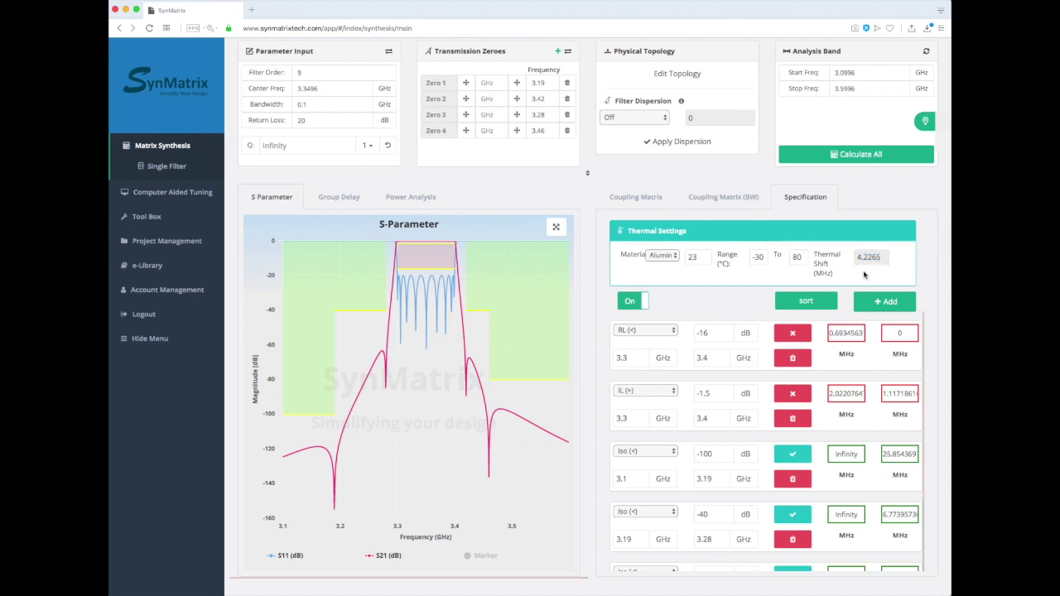
left_click(842, 332)
left_click_drag(841, 332, 849, 329)
left_click_drag(830, 392, 851, 390)
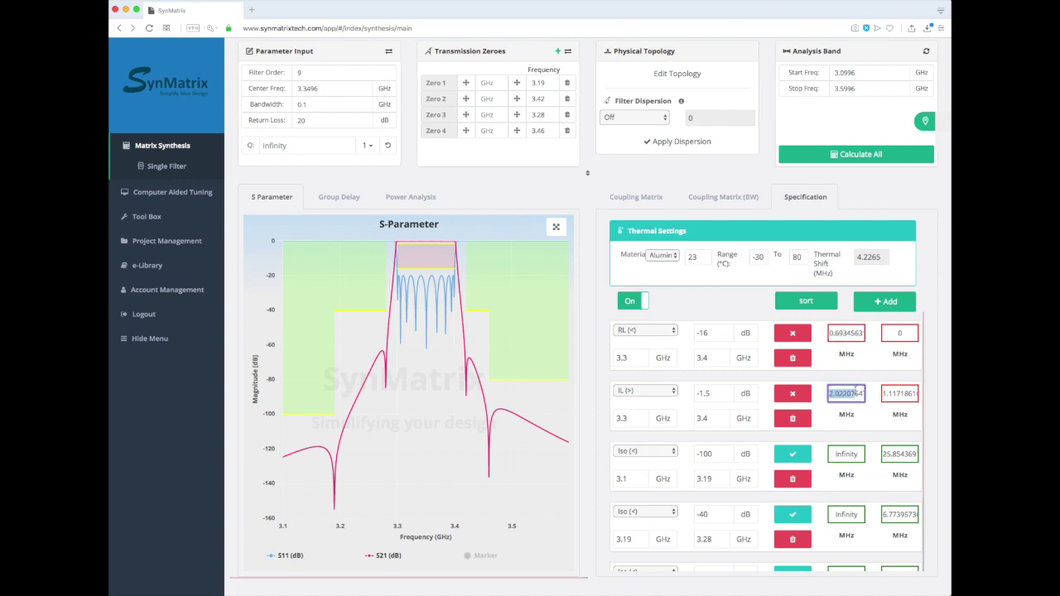
left_click_drag(883, 452, 908, 454)
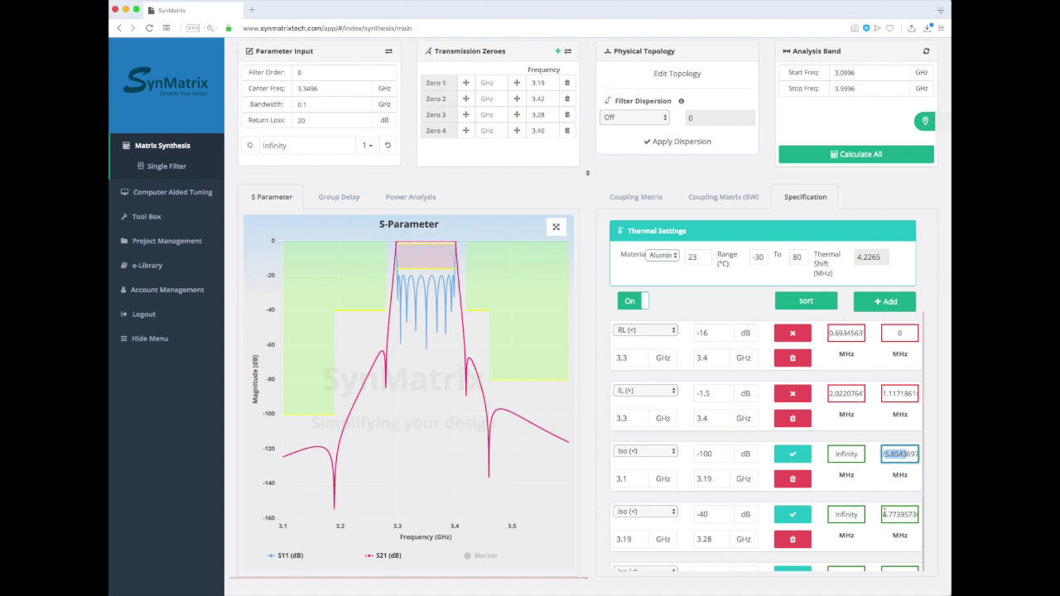
left_click_drag(885, 513, 906, 514)
left_click_drag(830, 333, 848, 333)
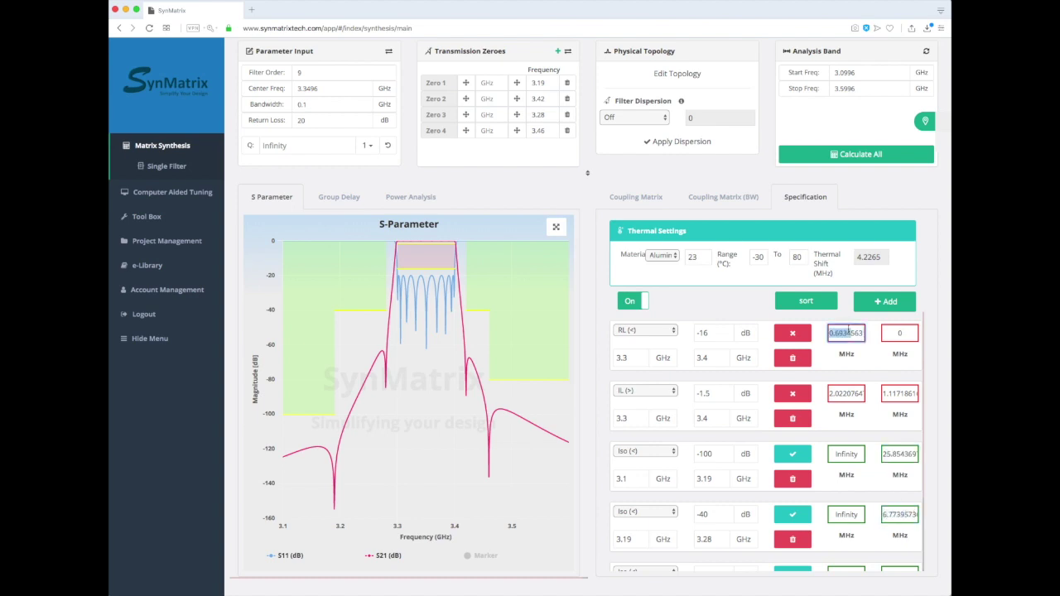
left_click_drag(829, 394, 854, 393)
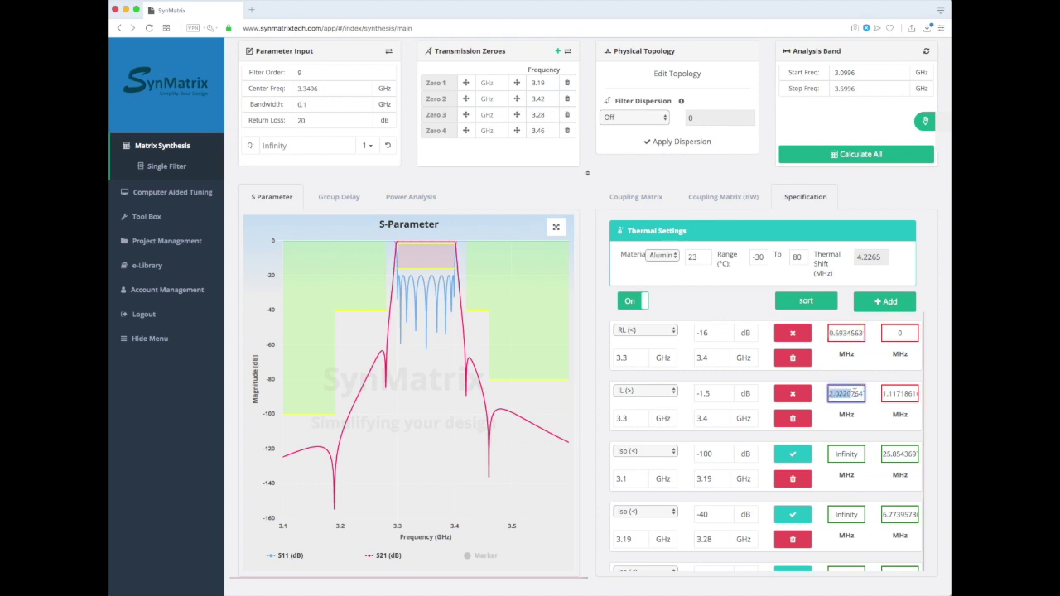
left_click(895, 453)
left_click_drag(883, 454, 906, 453)
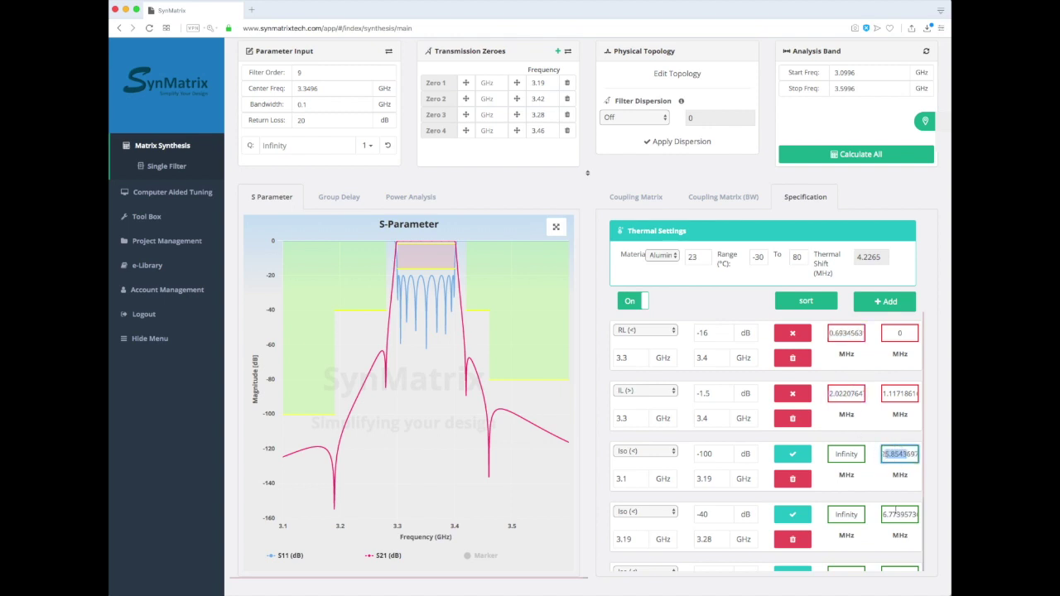
left_click_drag(884, 514, 906, 514)
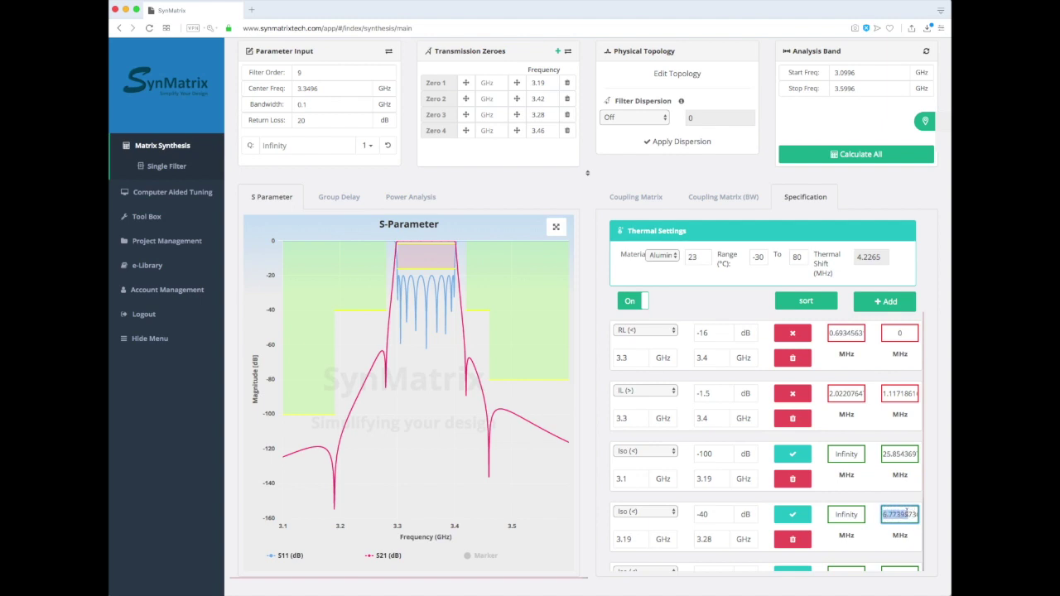